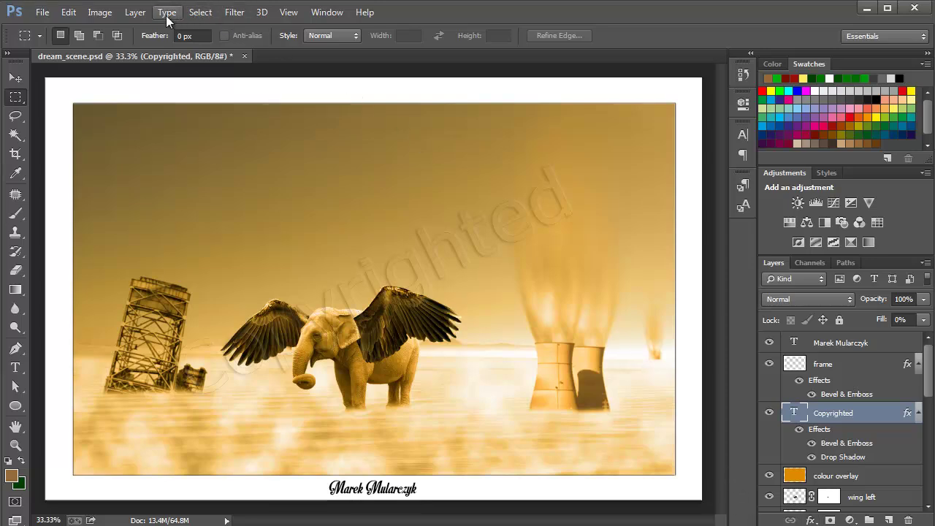
pyautogui.click(135, 12)
pyautogui.moveTo(177, 111)
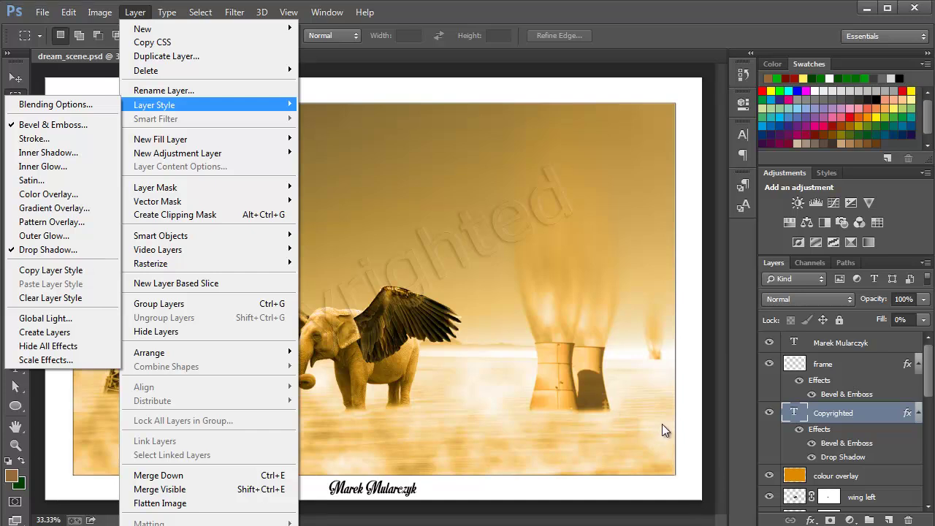
pyautogui.click(741, 363)
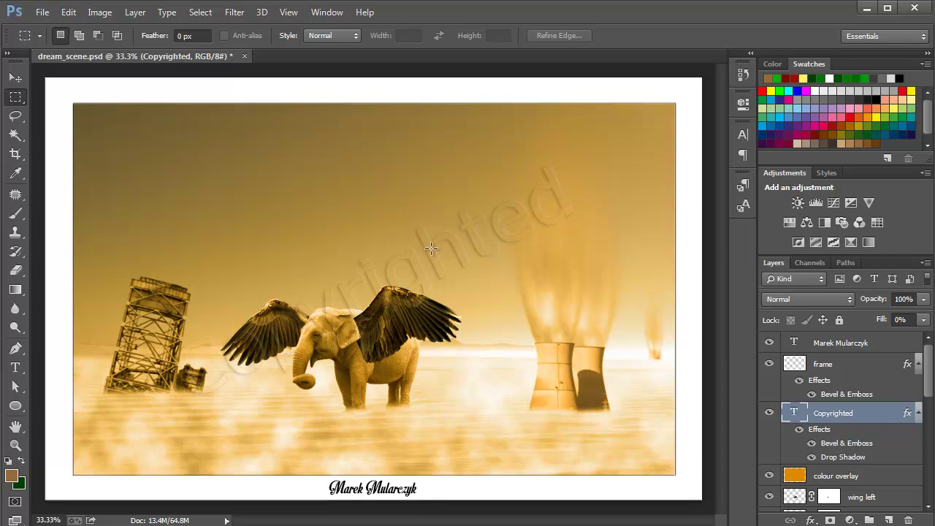
# Step: Examine the Copyrighted text layer's Bevel & Emboss and Drop Shadow settings at 66.7% zoom, leaving them as they are
pyautogui.click(289, 12)
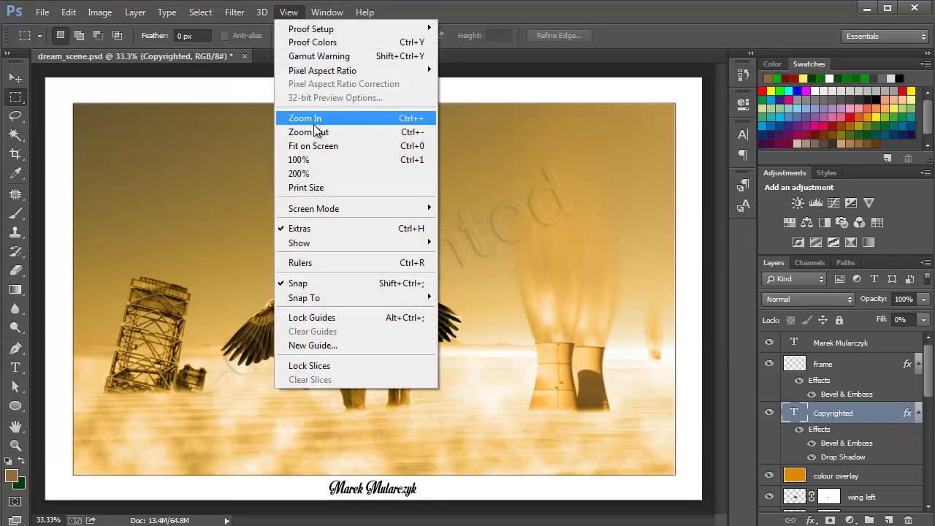
pyautogui.click(314, 118)
pyautogui.click(289, 11)
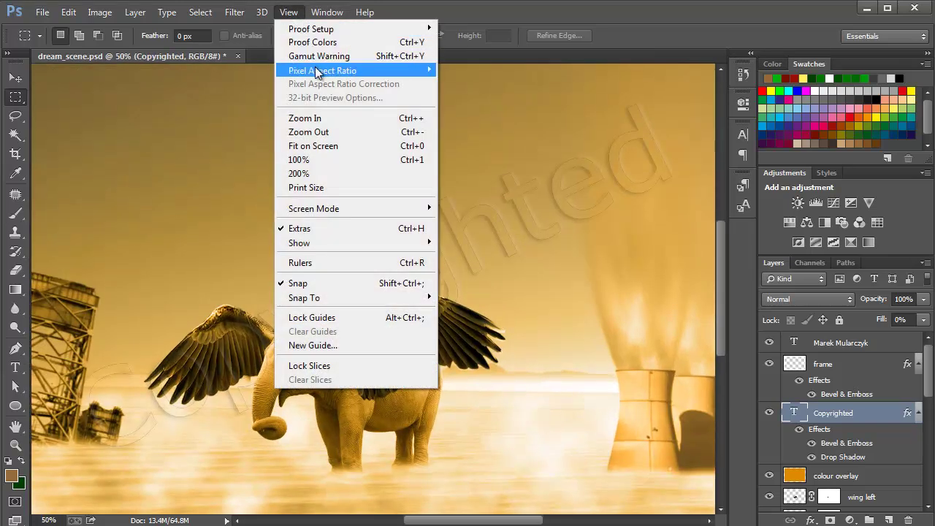
pyautogui.click(322, 119)
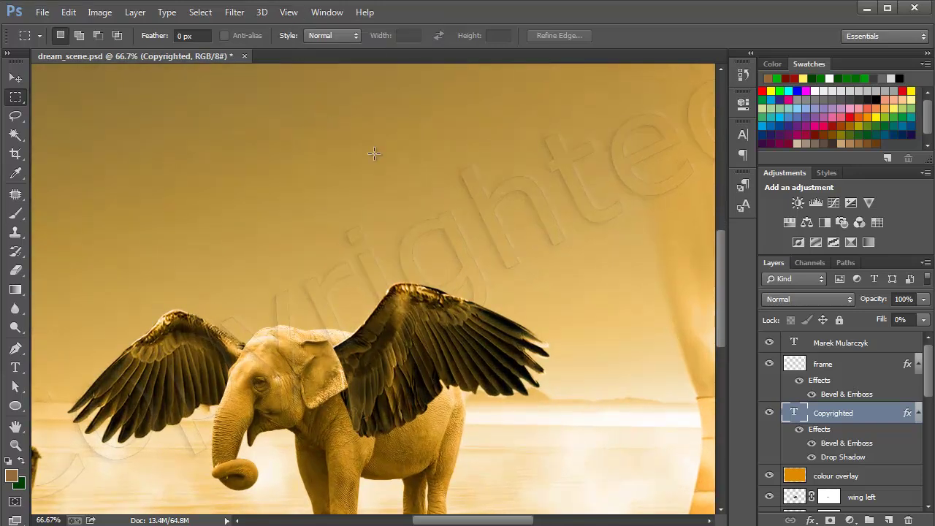
pyautogui.moveTo(496, 520)
pyautogui.mouseDown()
pyautogui.moveTo(477, 519)
pyautogui.moveTo(511, 520)
pyautogui.mouseUp()
pyautogui.moveTo(719, 234); pyautogui.dragTo(724, 200)
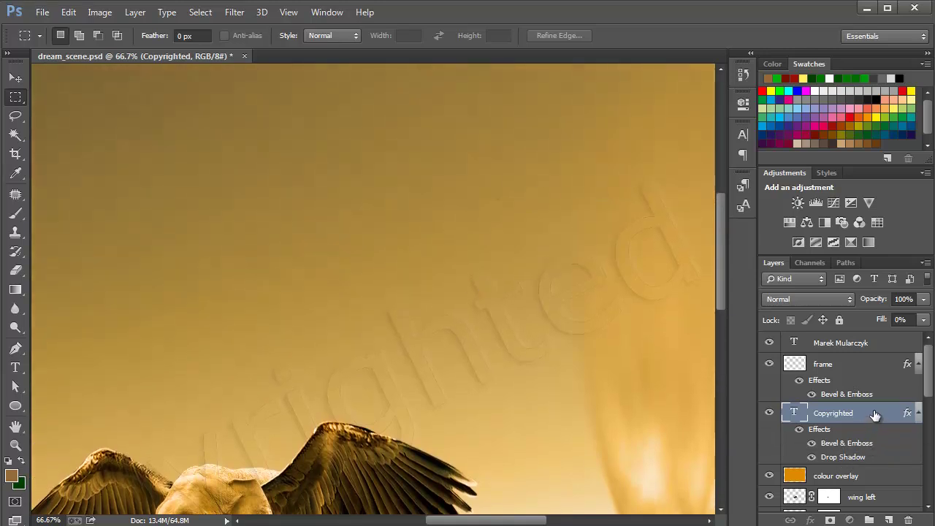
pyautogui.doubleClick(874, 415)
pyautogui.moveTo(891, 151); pyautogui.dragTo(657, 141)
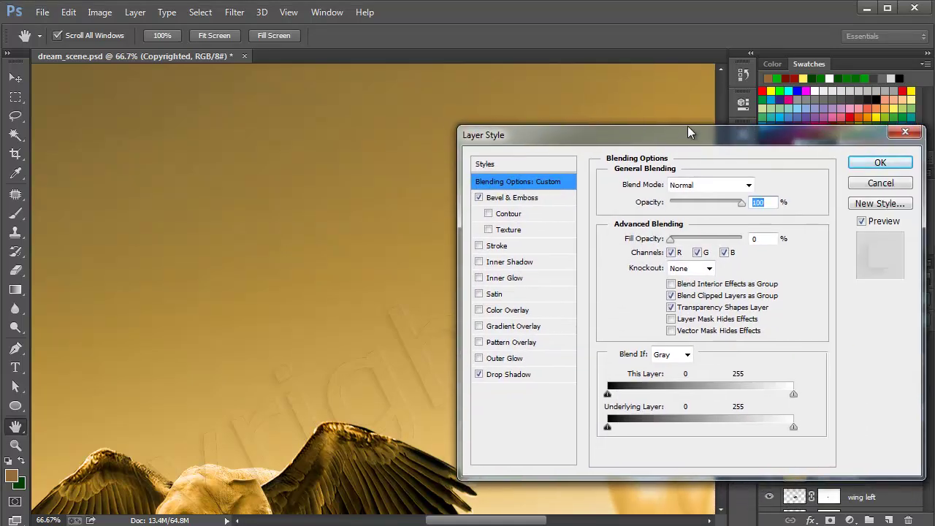
pyautogui.click(540, 197)
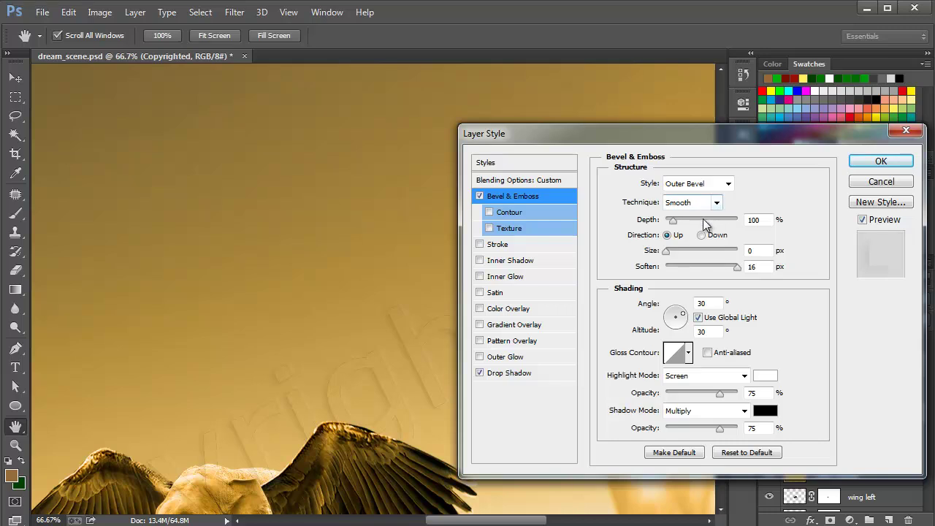
pyautogui.click(522, 376)
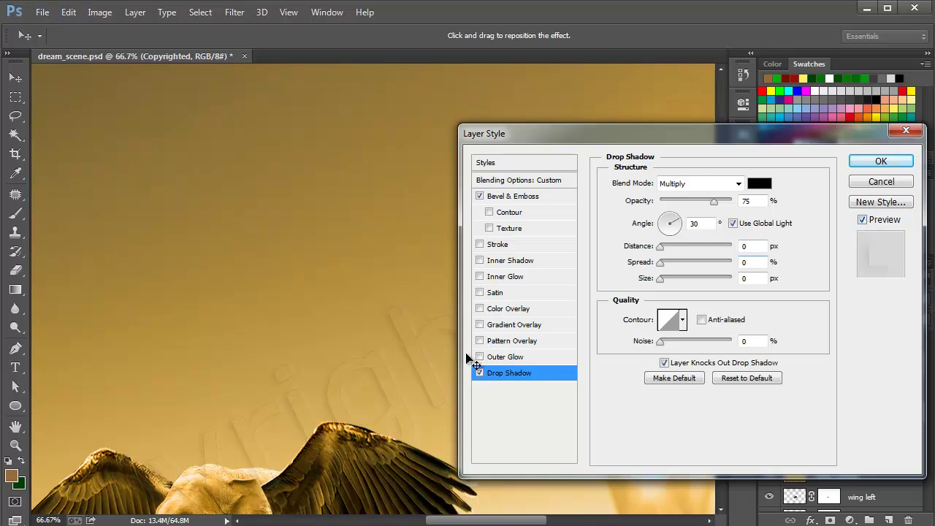
pyautogui.click(868, 181)
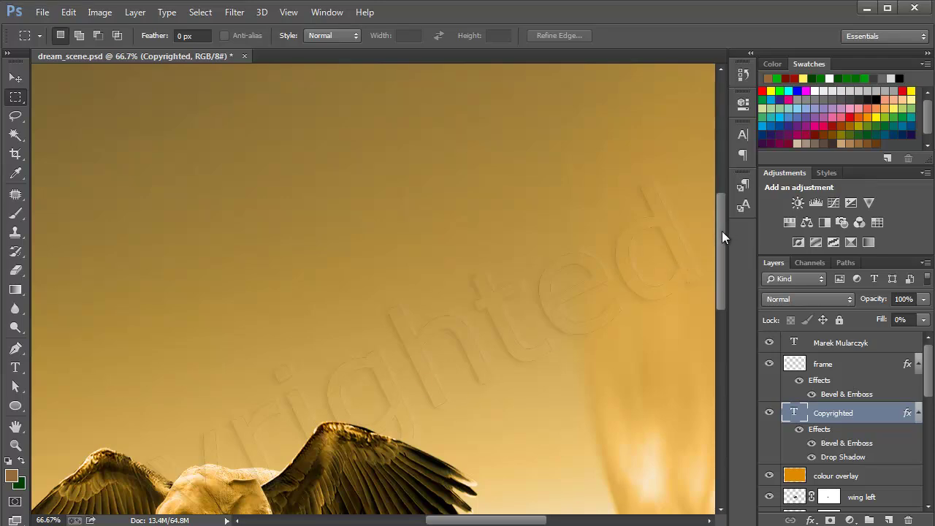
# Step: Try copying the Copyrighted layer's style onto the signature text layer, and undo the paste
pyautogui.moveTo(719, 230); pyautogui.dragTo(725, 360)
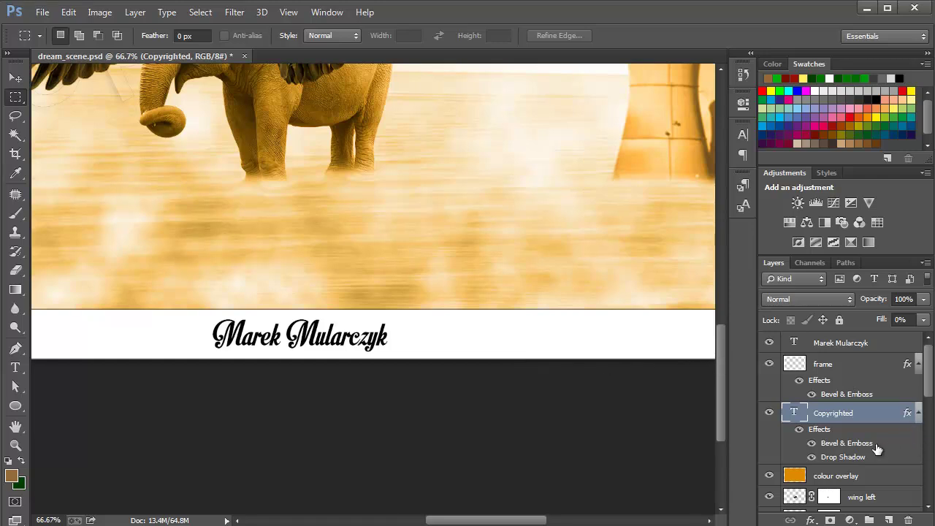
pyautogui.rightClick(833, 430)
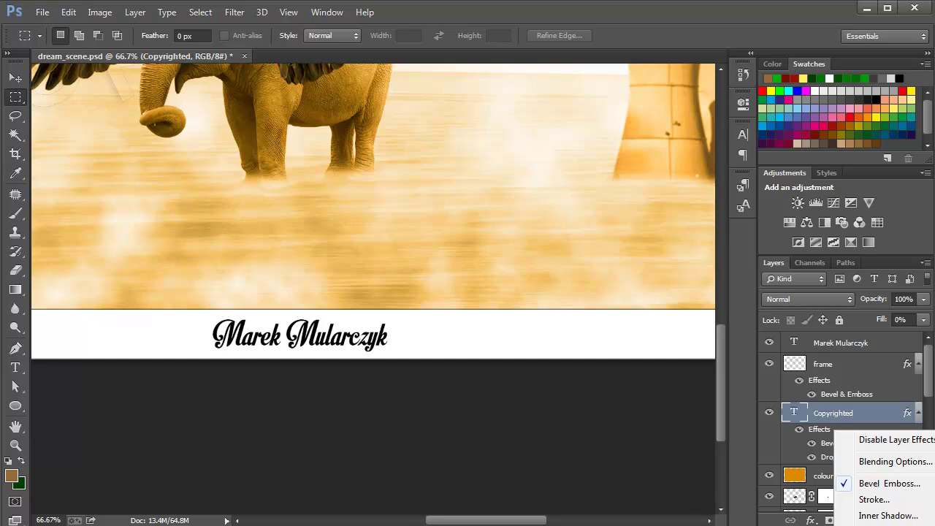
pyautogui.press('Escape')
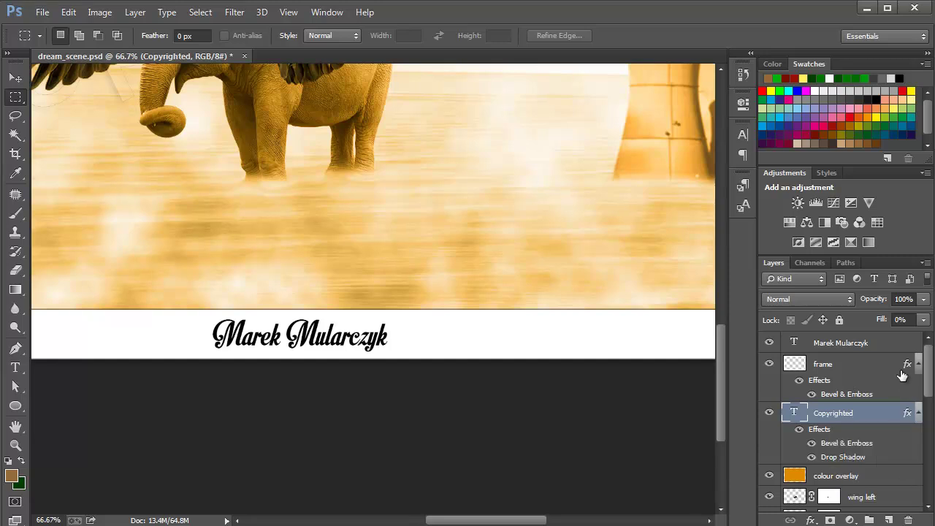
pyautogui.click(854, 343)
pyautogui.rightClick(876, 349)
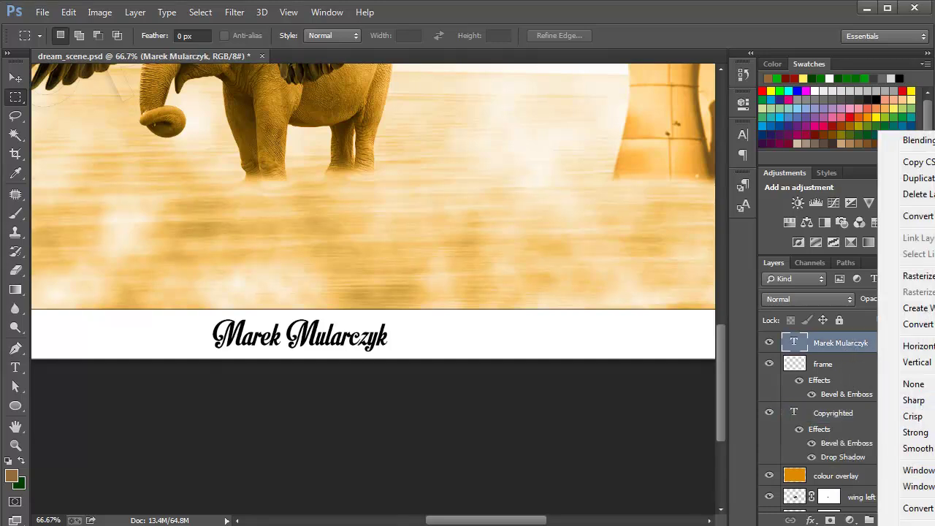
pyautogui.click(919, 525)
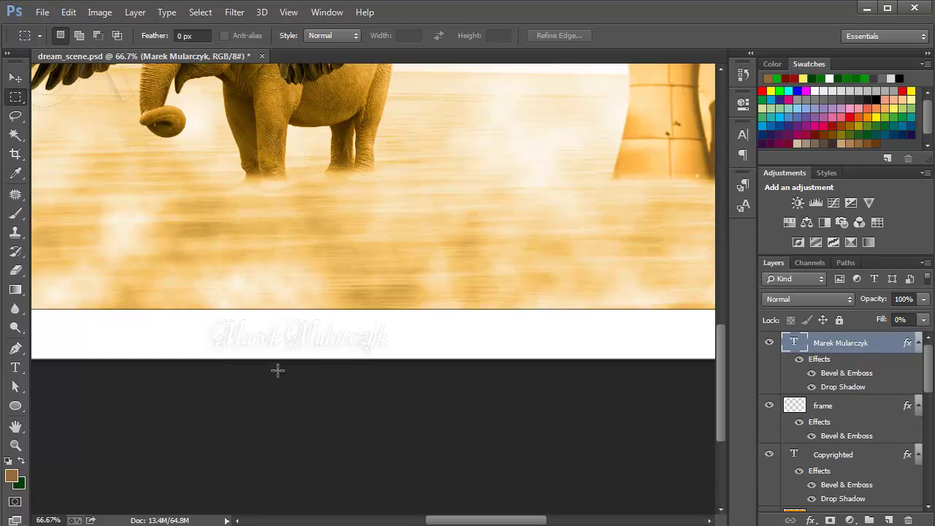
pyautogui.click(69, 13)
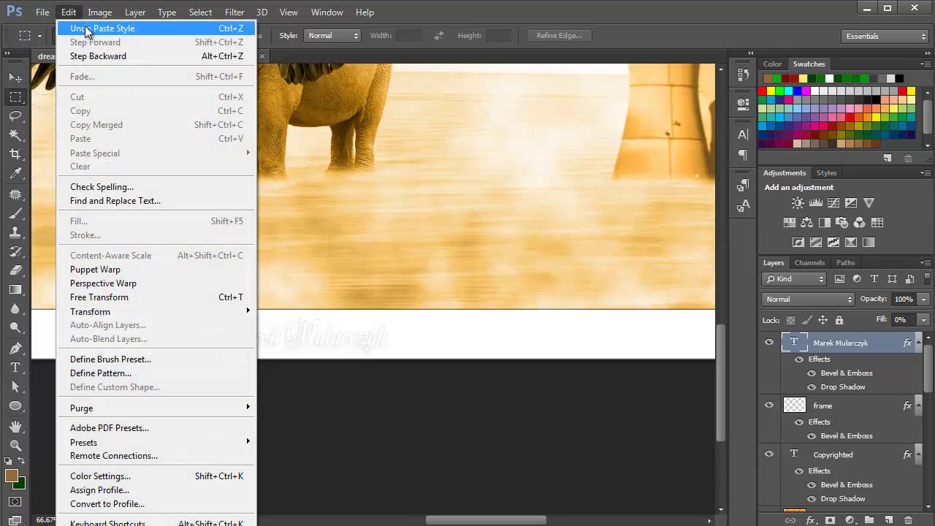
pyautogui.click(91, 27)
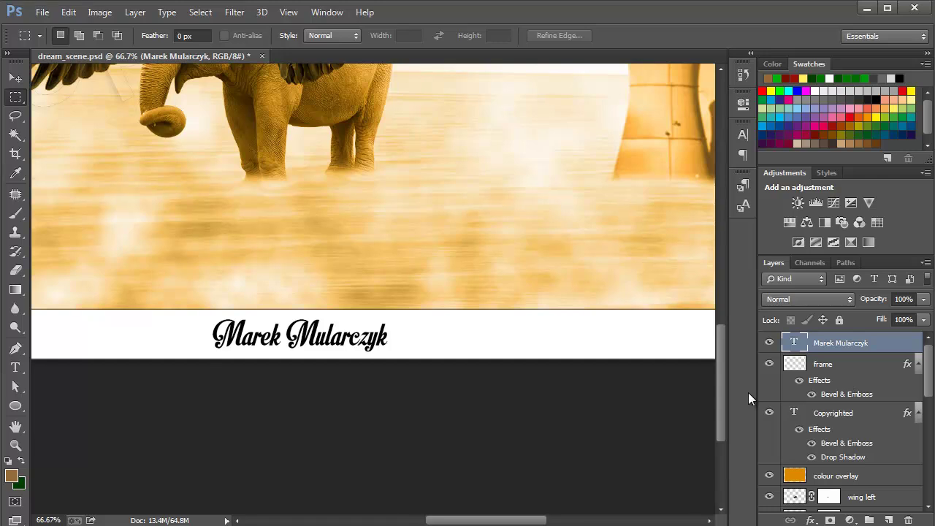
# Step: Save the Copyrighted layer's effects and blending options as a new style preset named bevel_shadow
pyautogui.click(825, 172)
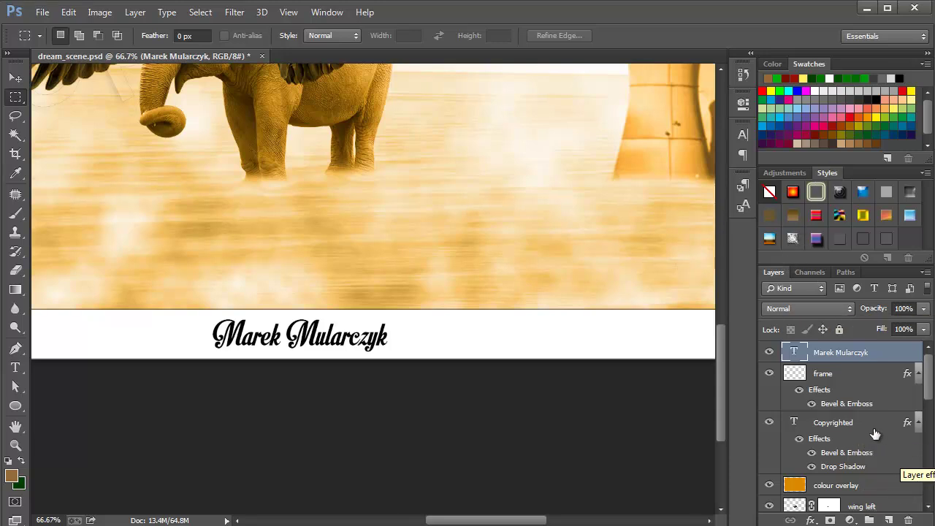
pyautogui.click(844, 425)
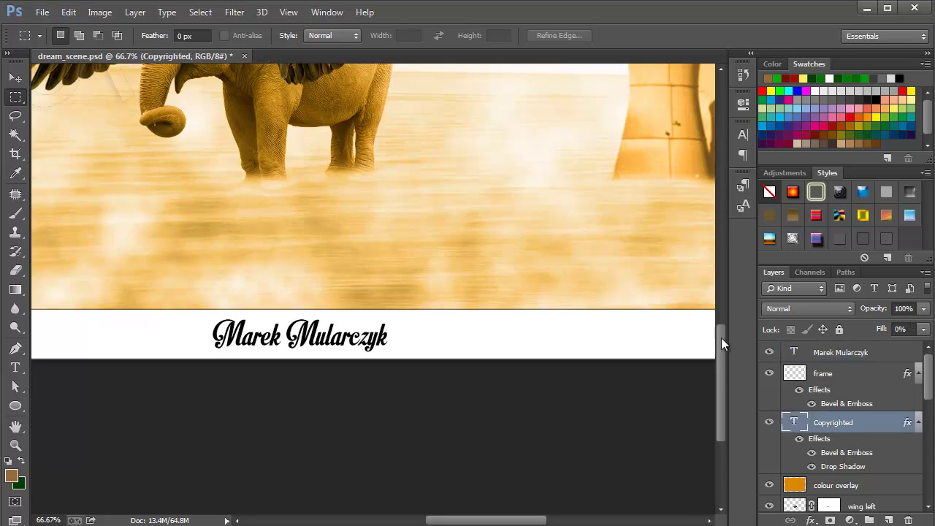
pyautogui.moveTo(721, 338); pyautogui.dragTo(737, 199)
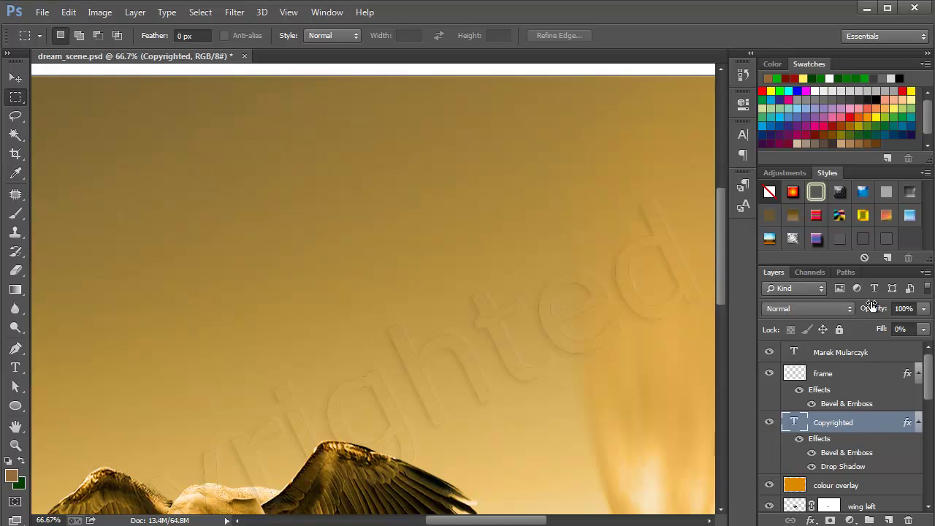
pyautogui.click(888, 258)
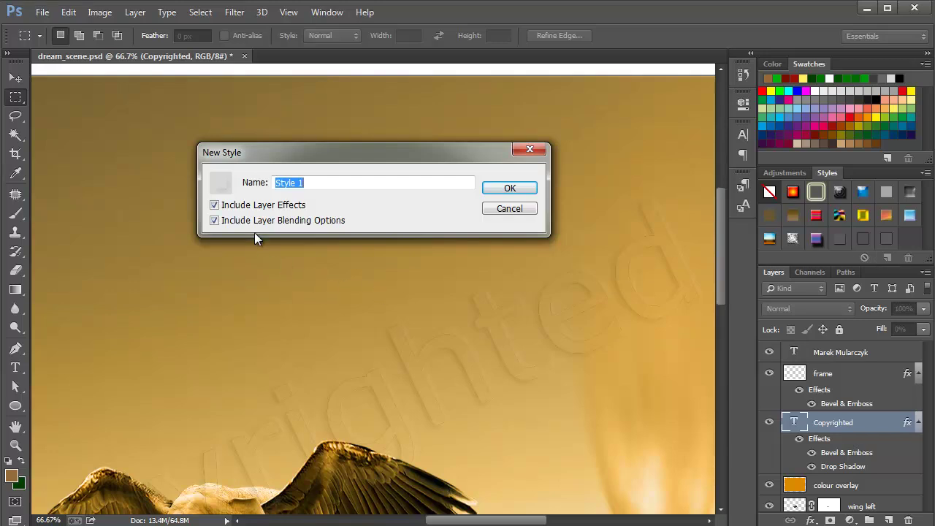
pyautogui.moveTo(321, 160); pyautogui.dragTo(479, 205)
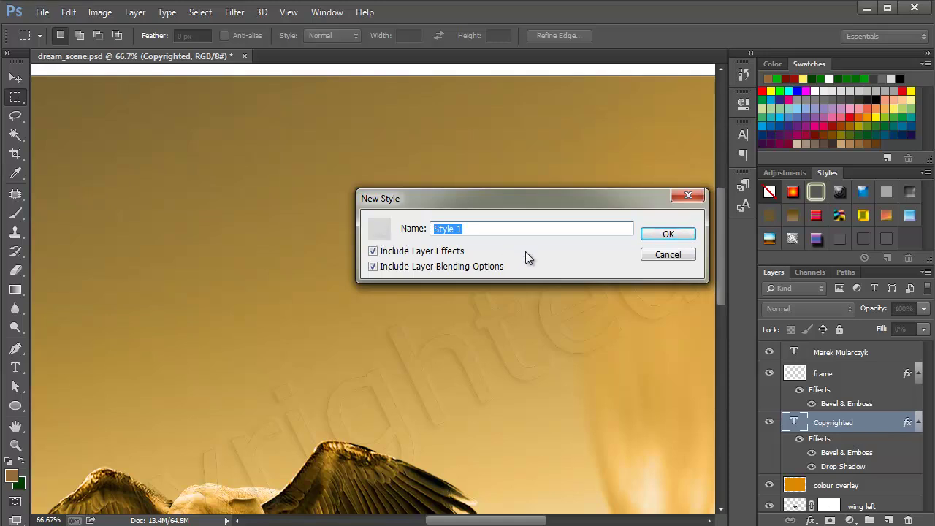
pyautogui.write('bevel_shadow')
pyautogui.click(664, 235)
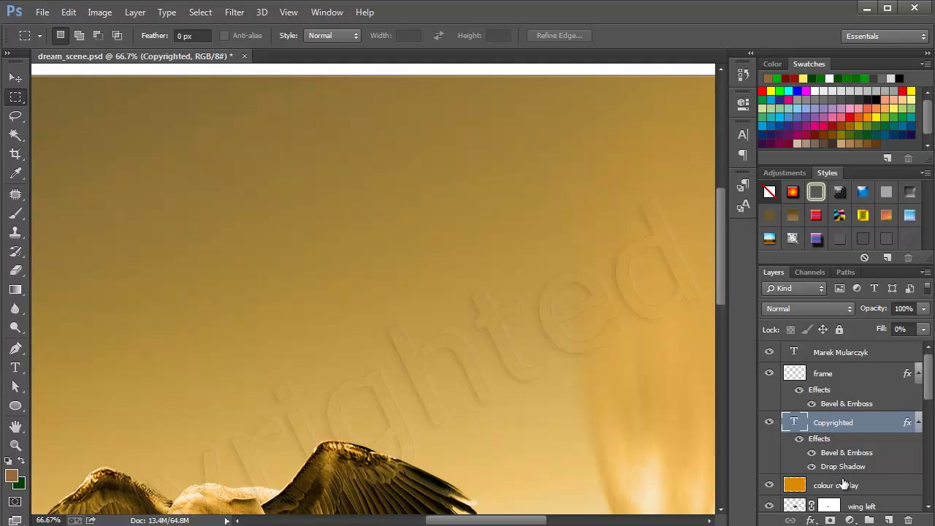
# Step: Examine the style presets and the new-style options in the Copyrighted layer's Layer Style settings without saving anything
pyautogui.doubleClick(833, 440)
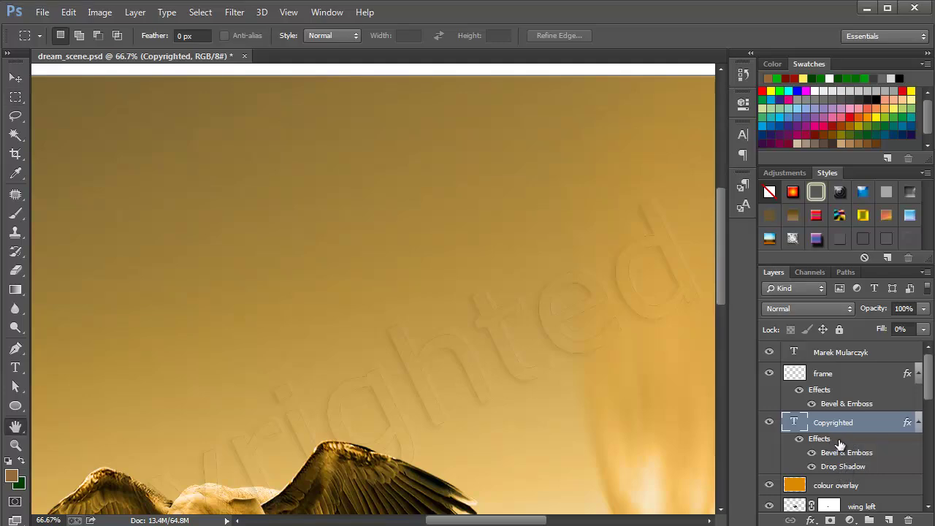
pyautogui.moveTo(789, 135); pyautogui.dragTo(475, 104)
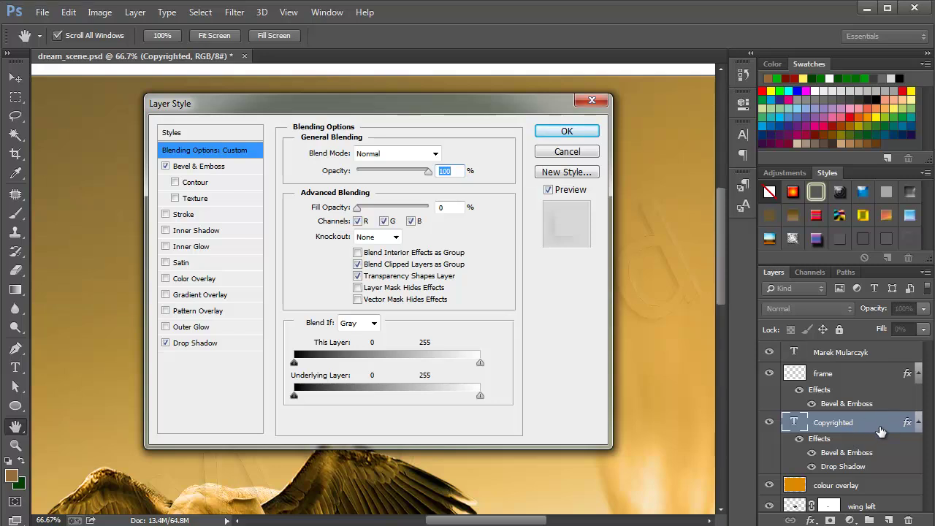
pyautogui.moveTo(413, 108); pyautogui.dragTo(685, 161)
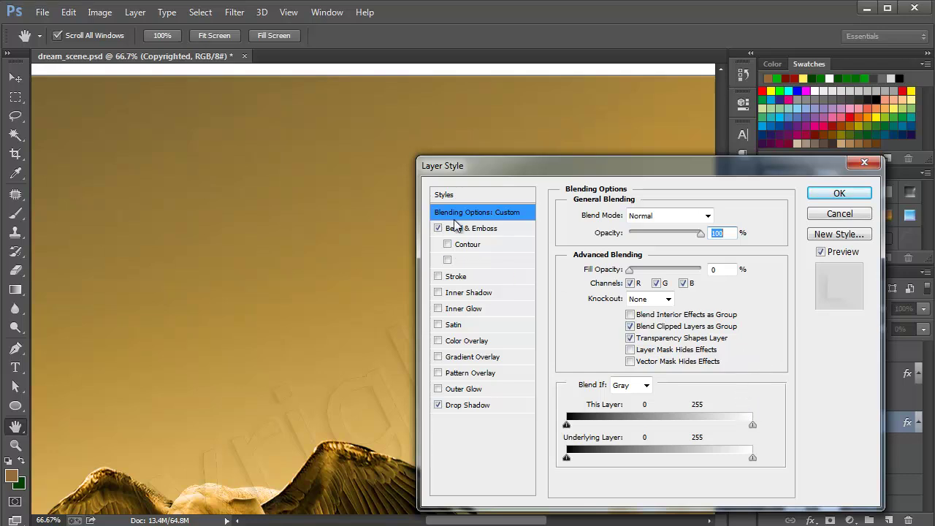
pyautogui.click(444, 196)
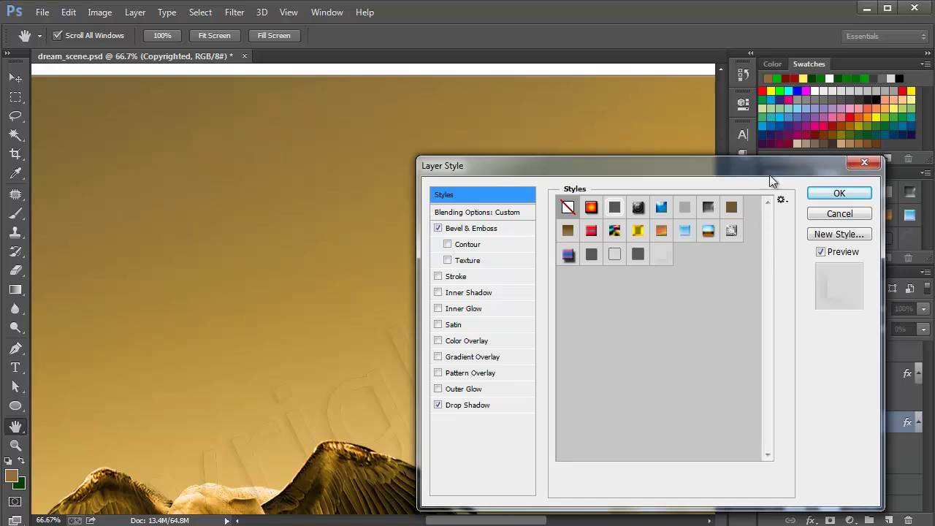
pyautogui.moveTo(768, 166); pyautogui.dragTo(535, 131)
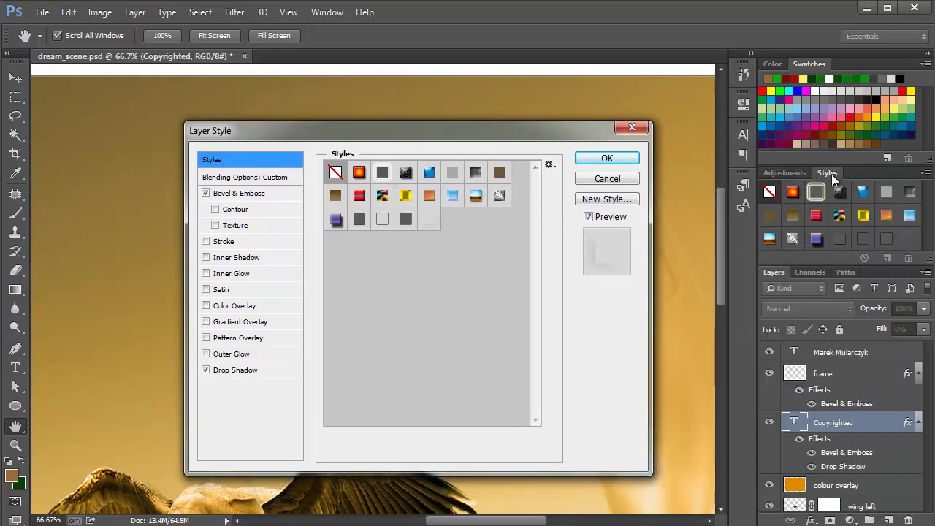
pyautogui.click(602, 203)
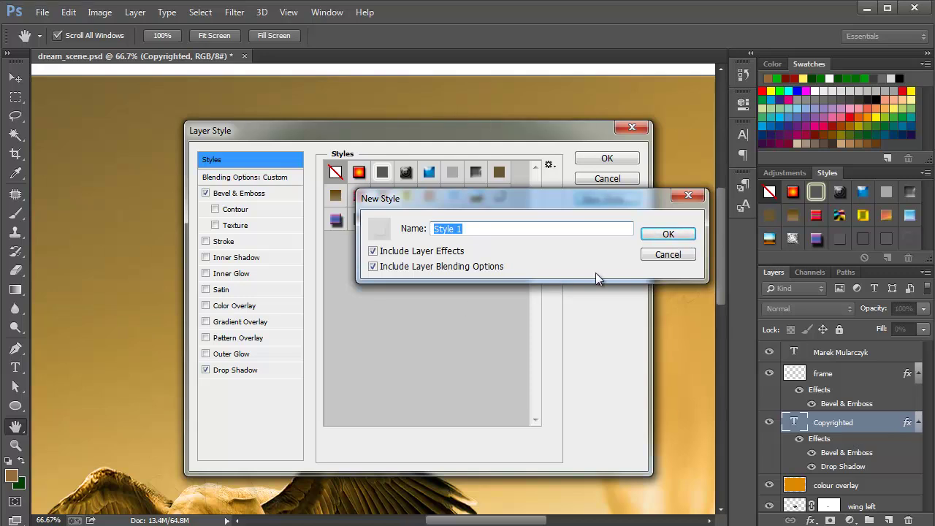
pyautogui.click(668, 255)
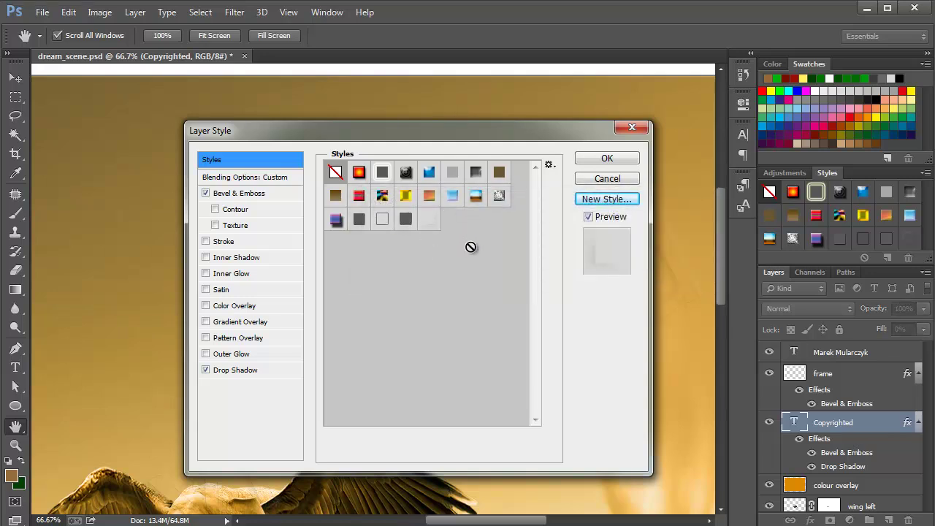
pyautogui.click(607, 179)
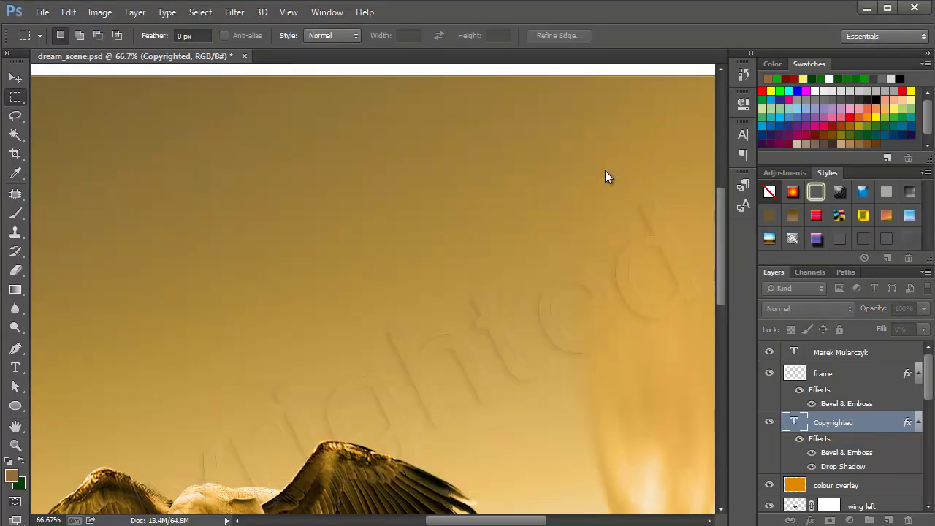
# Step: Apply the saved bevel_shadow style preset to the signature text layer
pyautogui.moveTo(722, 252); pyautogui.dragTo(719, 355)
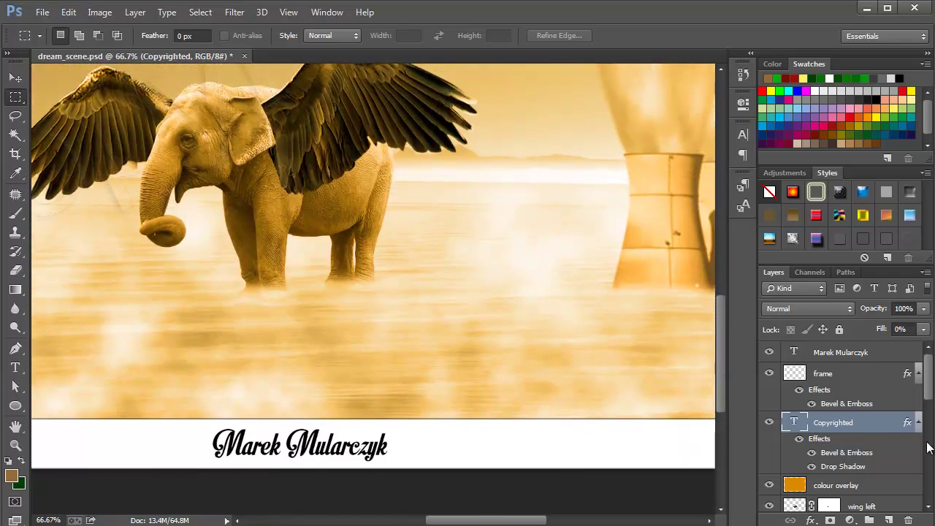
pyautogui.click(852, 353)
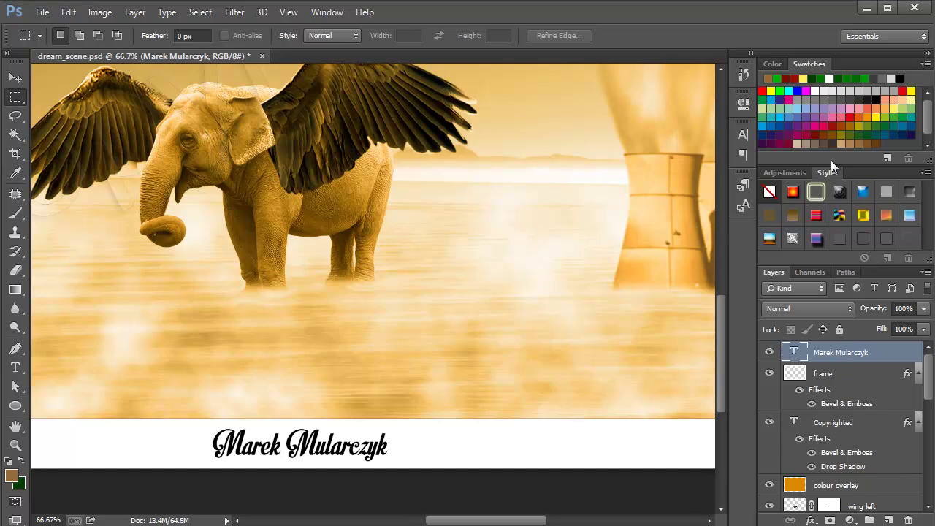
pyautogui.click(910, 241)
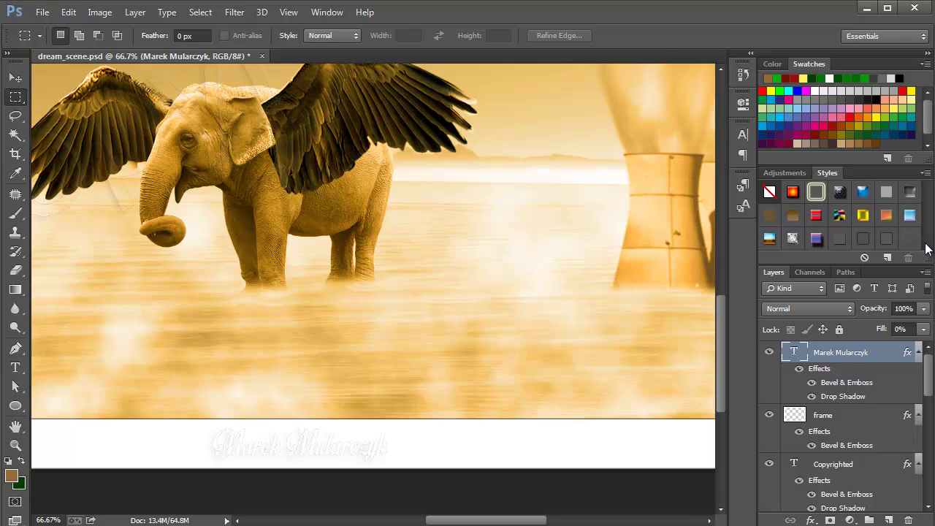
# Step: Create a new 1920 × 1080 pixel RGB document at 72 pixels/inch with a white background
pyautogui.click(43, 13)
pyautogui.click(57, 30)
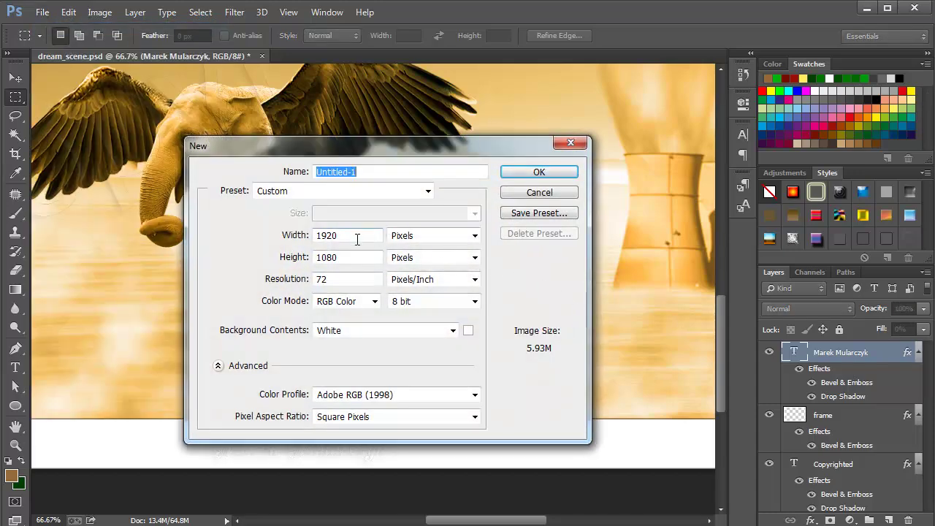
pyautogui.click(535, 175)
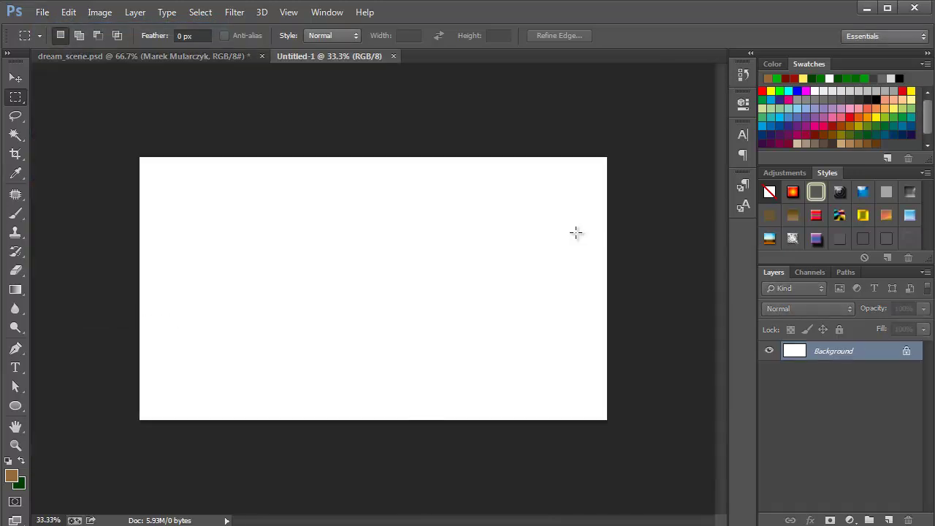
# Step: Add the horizontal text PHOTOSHOP near the centre of the blank canvas and colour it black
pyautogui.click(15, 368)
pyautogui.click(364, 304)
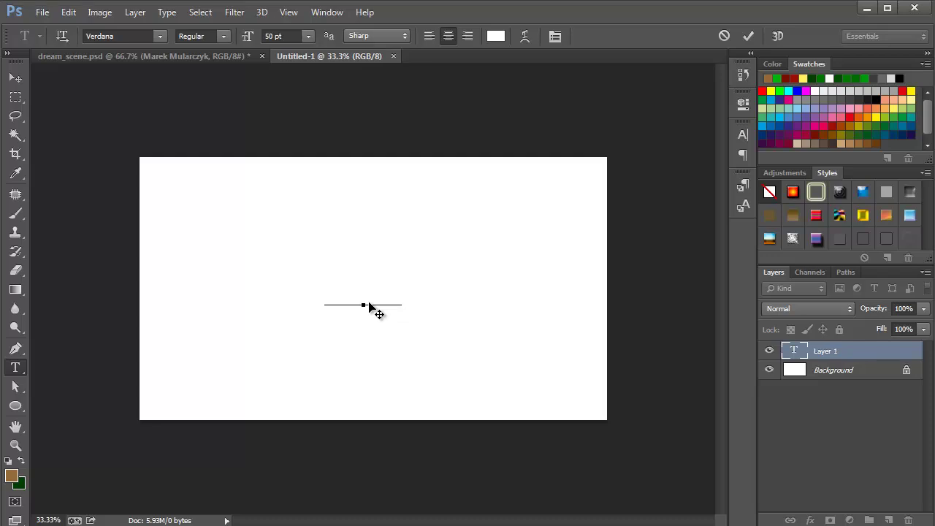
pyautogui.hotkey('ctrl', 'Return')
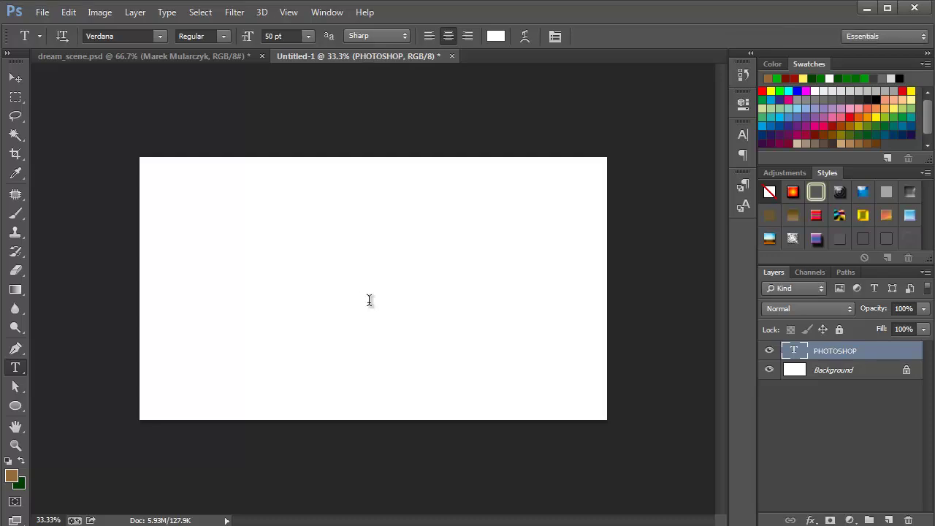
pyautogui.click(497, 36)
pyautogui.moveTo(298, 261)
pyautogui.mouseDown()
pyautogui.moveTo(386, 249)
pyautogui.moveTo(398, 390)
pyautogui.mouseUp()
pyautogui.click(544, 177)
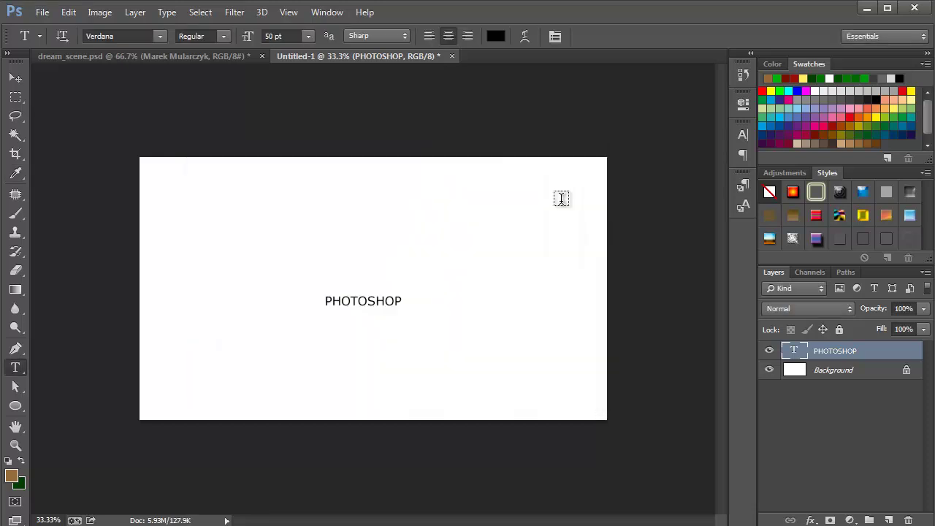
# Step: Enlarge the PHOTOSHOP text to 216 pt and apply the saved bevel_shadow style preset to its layer
pyautogui.click(308, 36)
pyautogui.click(297, 284)
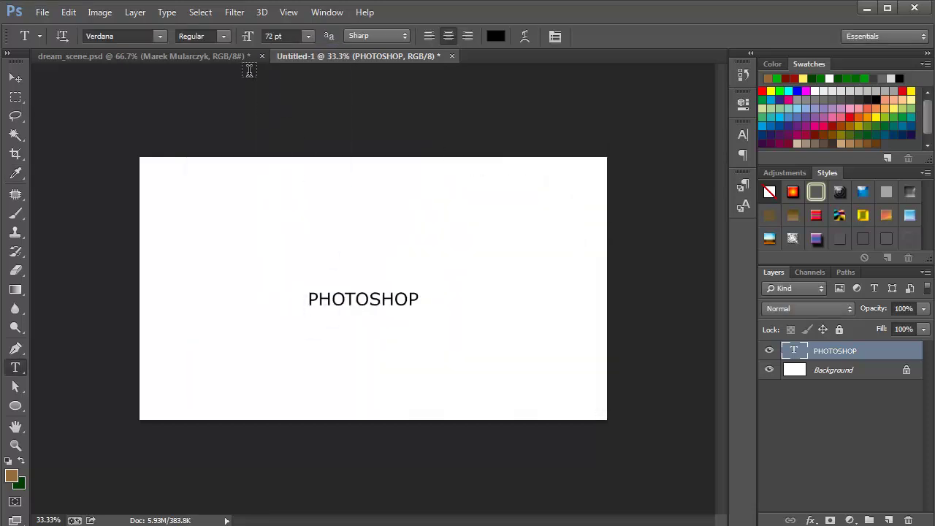
pyautogui.moveTo(247, 38); pyautogui.dragTo(354, 41)
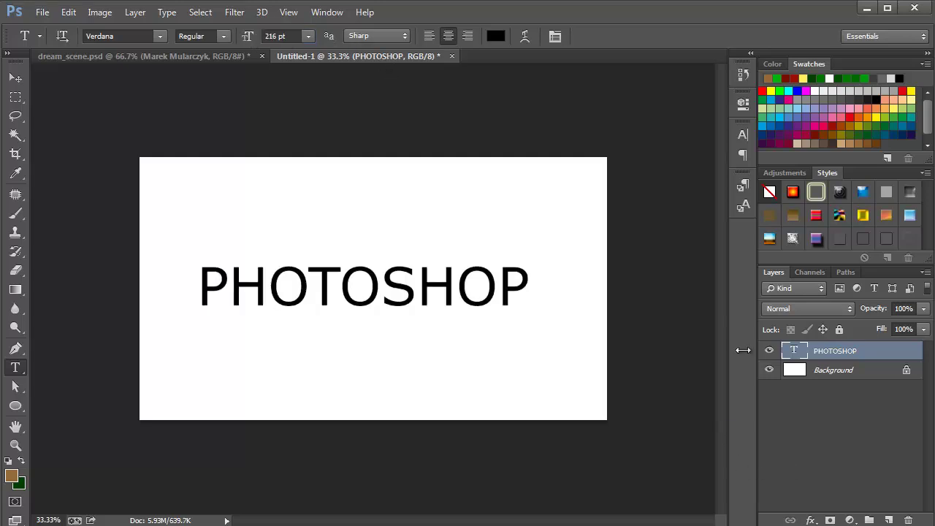
pyautogui.click(910, 238)
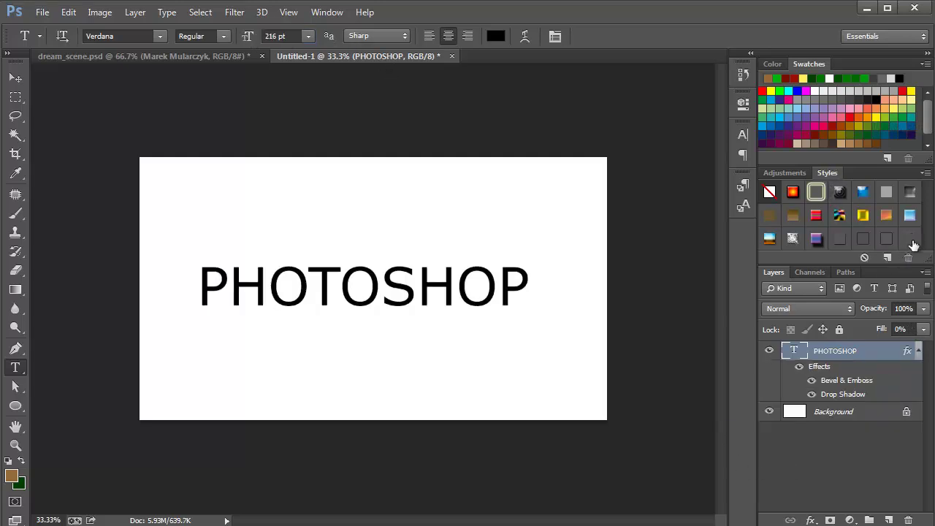
# Step: Fill the Background layer with the pink colour d4a3a3 in Normal mode at 100% opacity
pyautogui.click(870, 414)
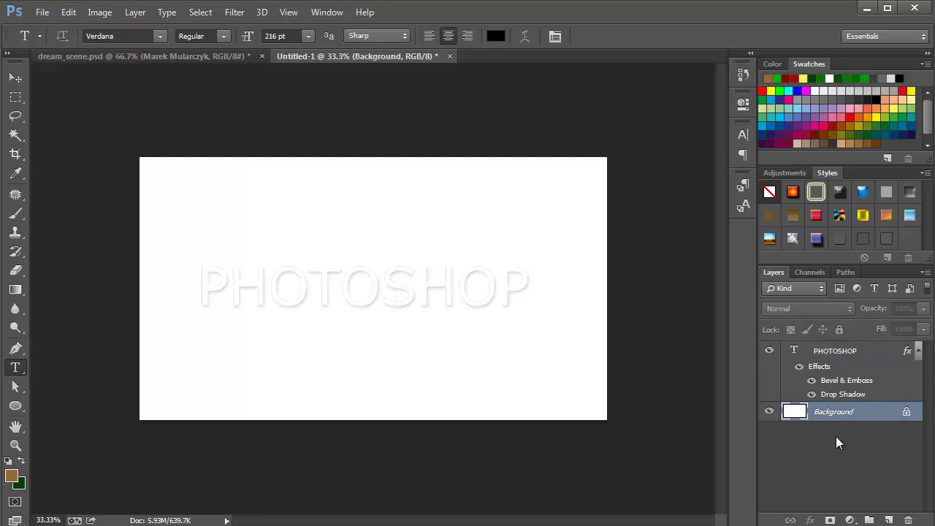
pyautogui.hotkey('shift', 'F5')
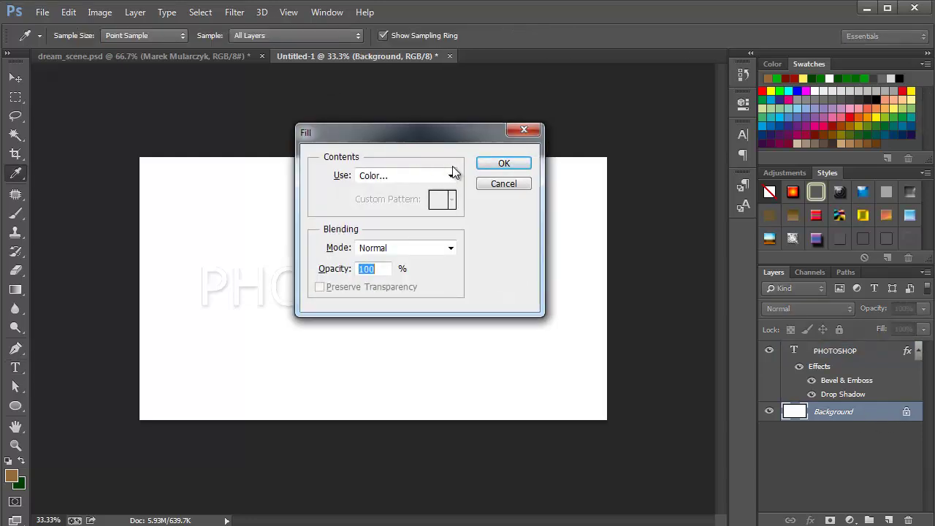
pyautogui.click(451, 179)
pyautogui.click(398, 215)
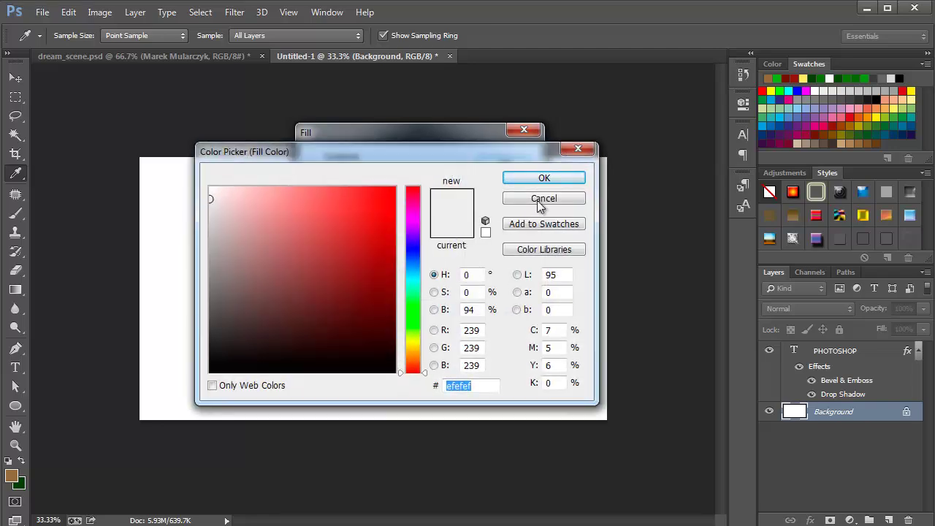
pyautogui.click(253, 217)
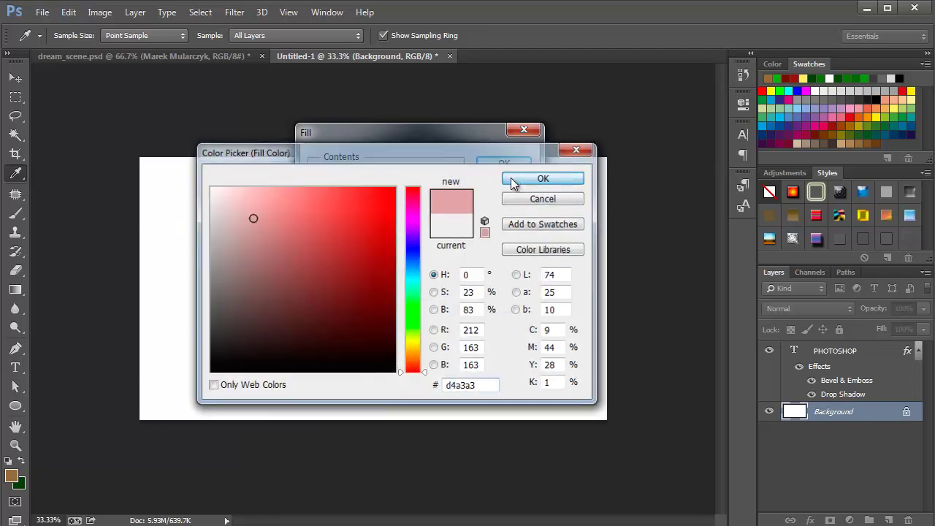
pyautogui.click(509, 180)
pyautogui.click(504, 162)
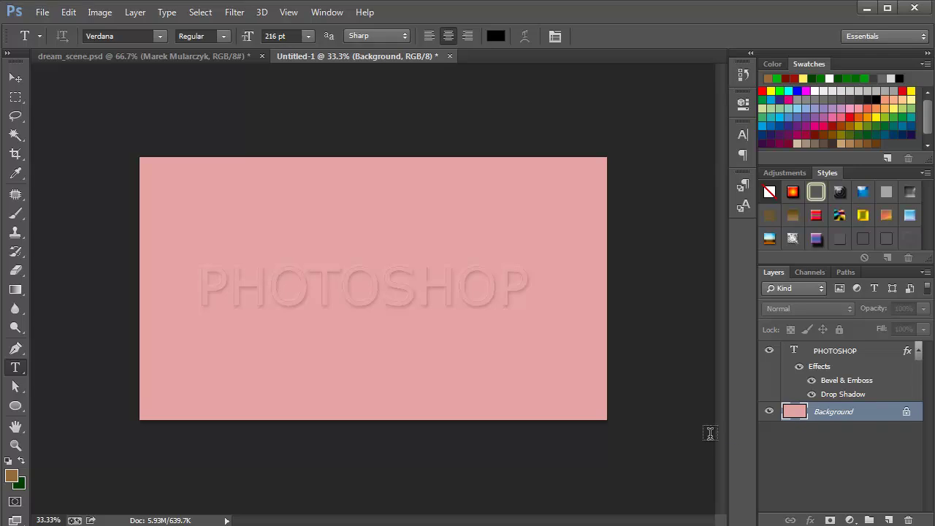